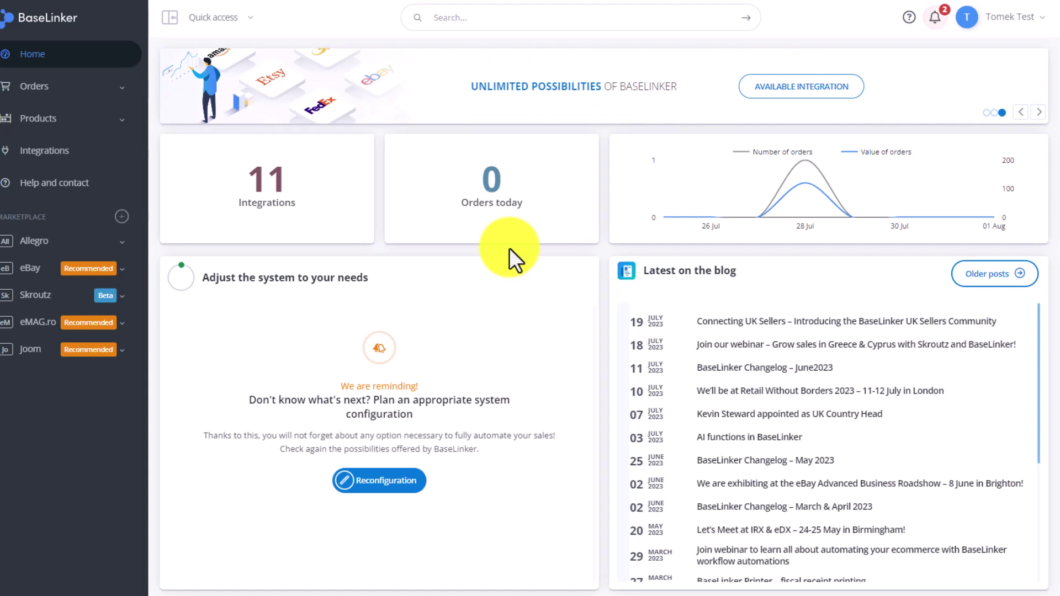
- Go to the Orders settings page from the Orders section of the sidebar
{"action": "left_click", "coordinate": [64, 93]}
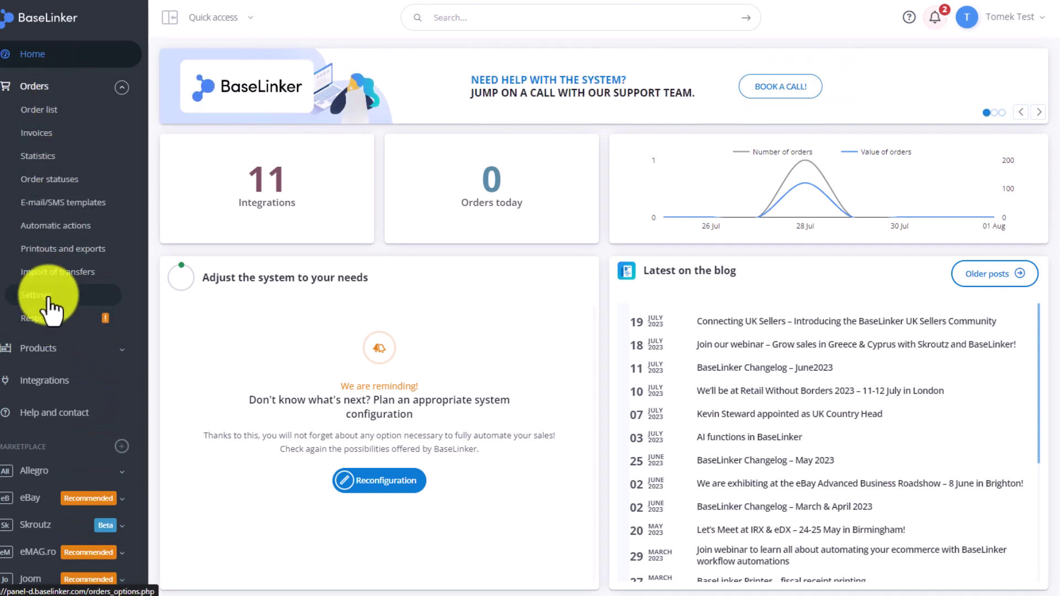
{"action": "left_click", "coordinate": [49, 299]}
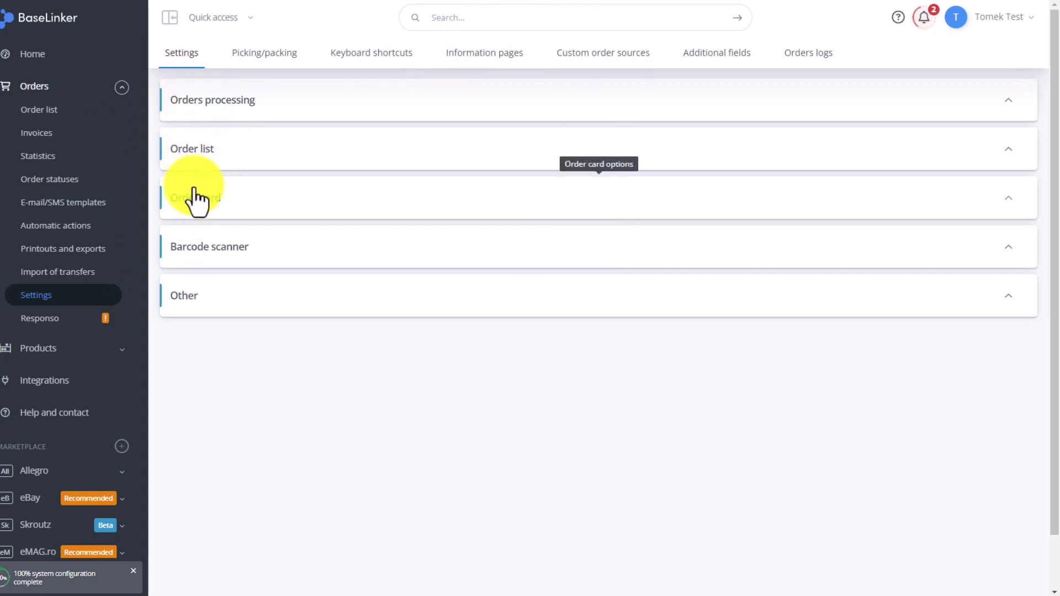
- Expand Orders processing and review the Splitting bundles choices, keeping proportional price splitting
{"action": "left_click", "coordinate": [195, 111]}
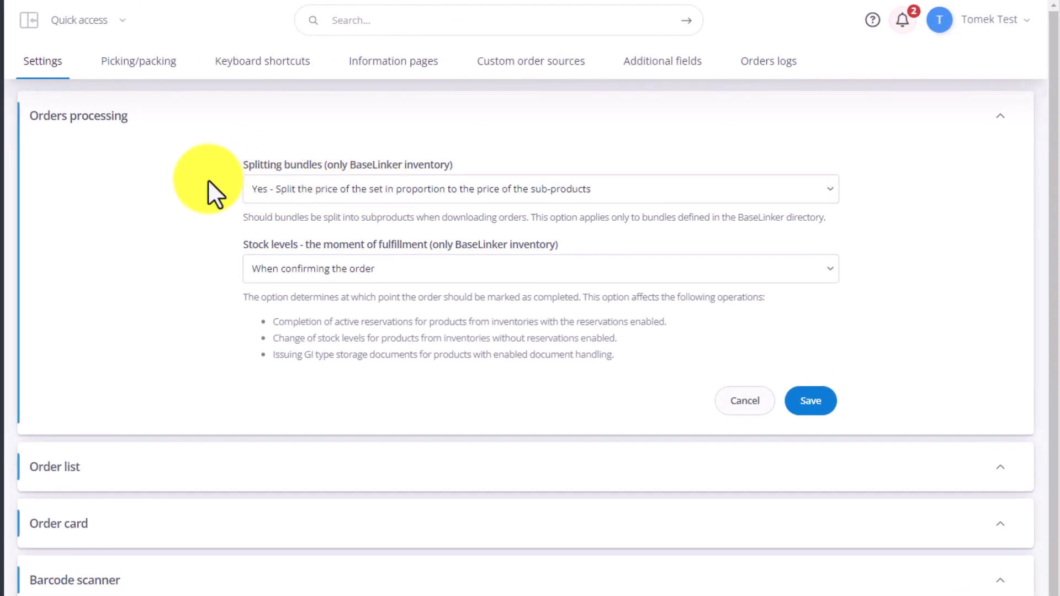
{"action": "left_click", "coordinate": [330, 188]}
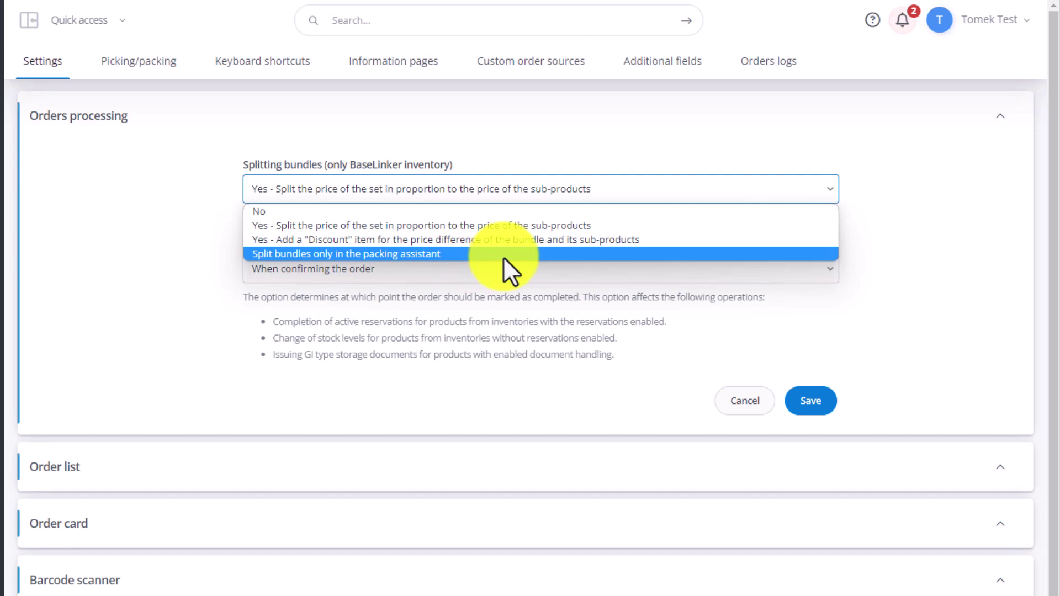
{"action": "left_click", "coordinate": [159, 246]}
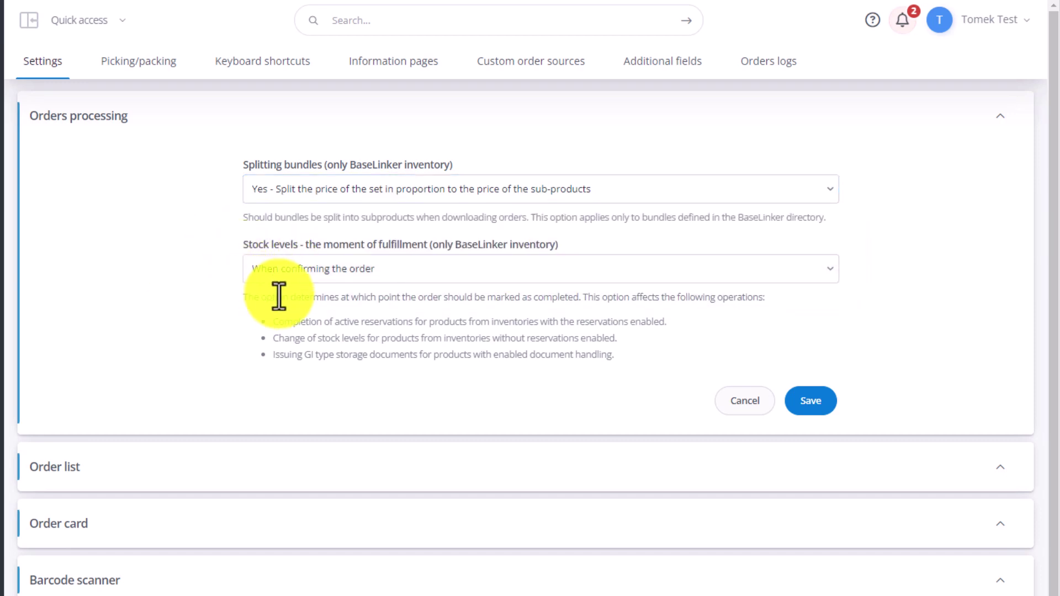
{"action": "left_click", "coordinate": [342, 271]}
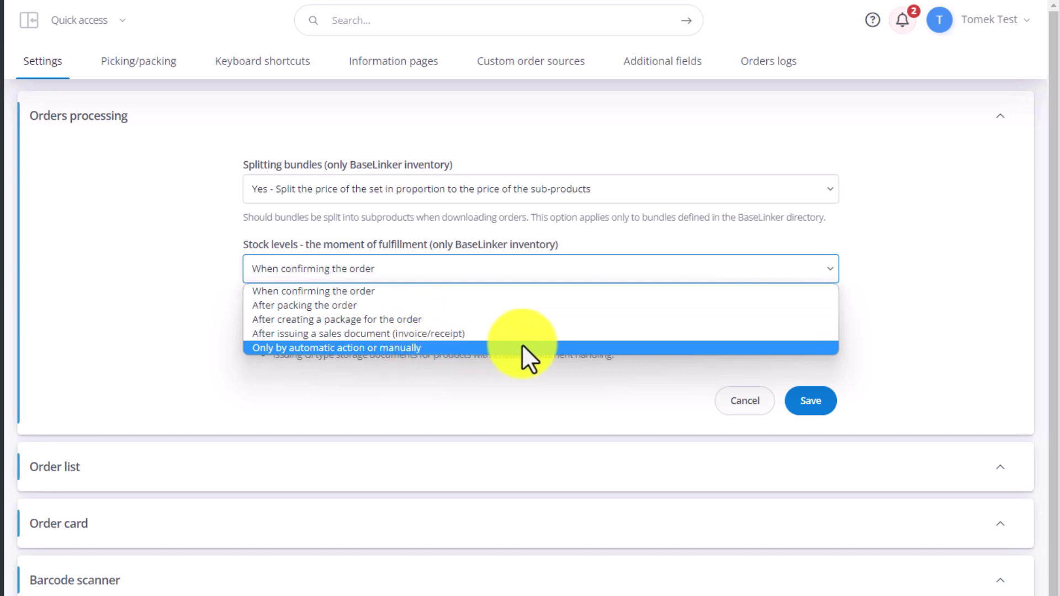
{"action": "left_click", "coordinate": [133, 290]}
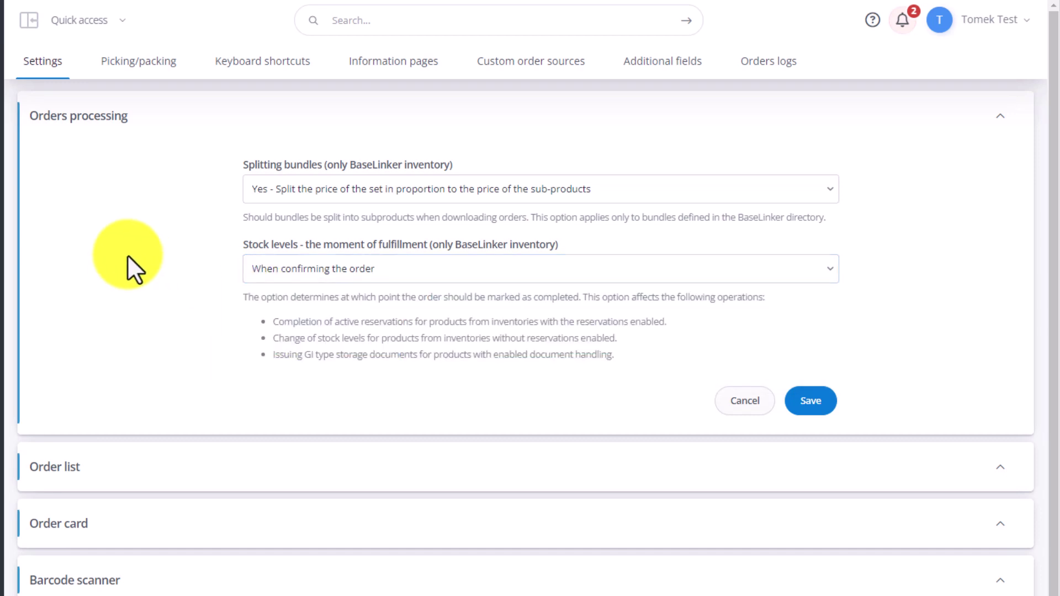
- Expand the Order list settings and check the icon sizes, keeping Big icons
{"action": "left_click", "coordinate": [56, 478]}
{"action": "scroll", "coordinate": [92, 367], "scroll_direction": "down", "scroll_amount": 2}
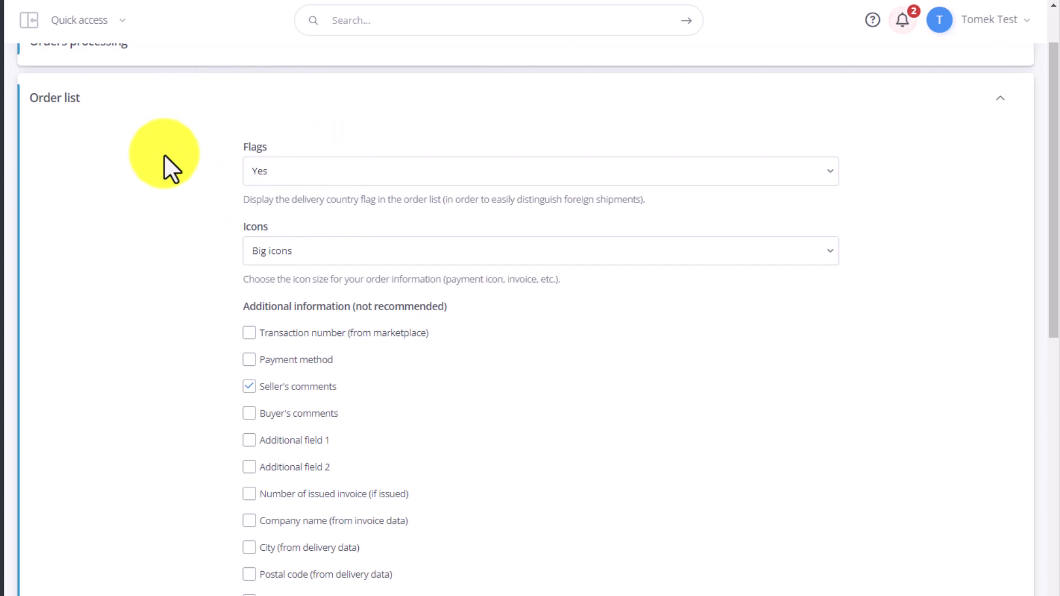
{"action": "scroll", "coordinate": [164, 154], "scroll_direction": "down", "scroll_amount": 1}
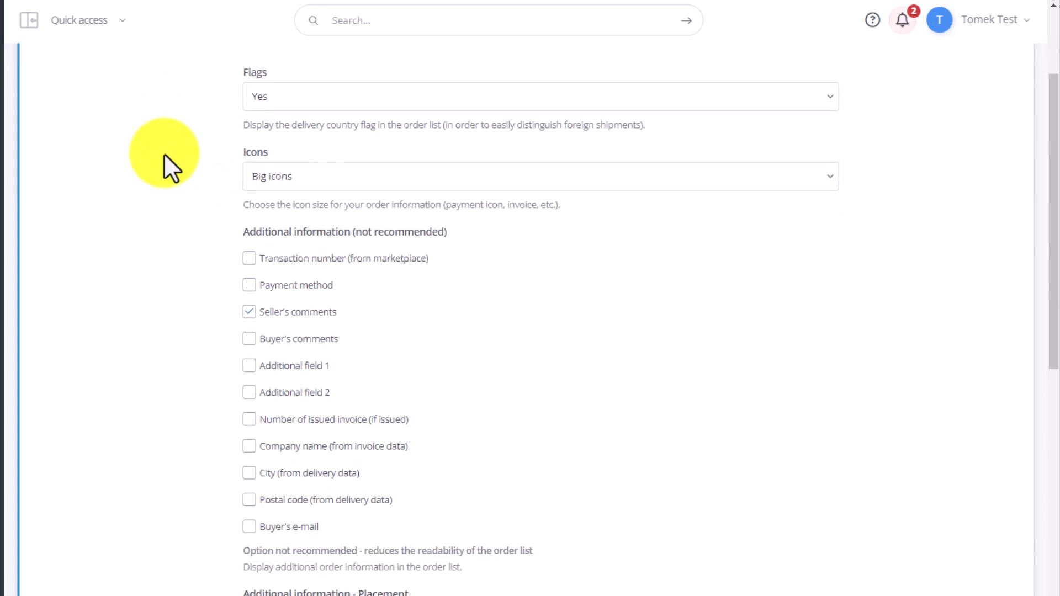
{"action": "left_click", "coordinate": [330, 169]}
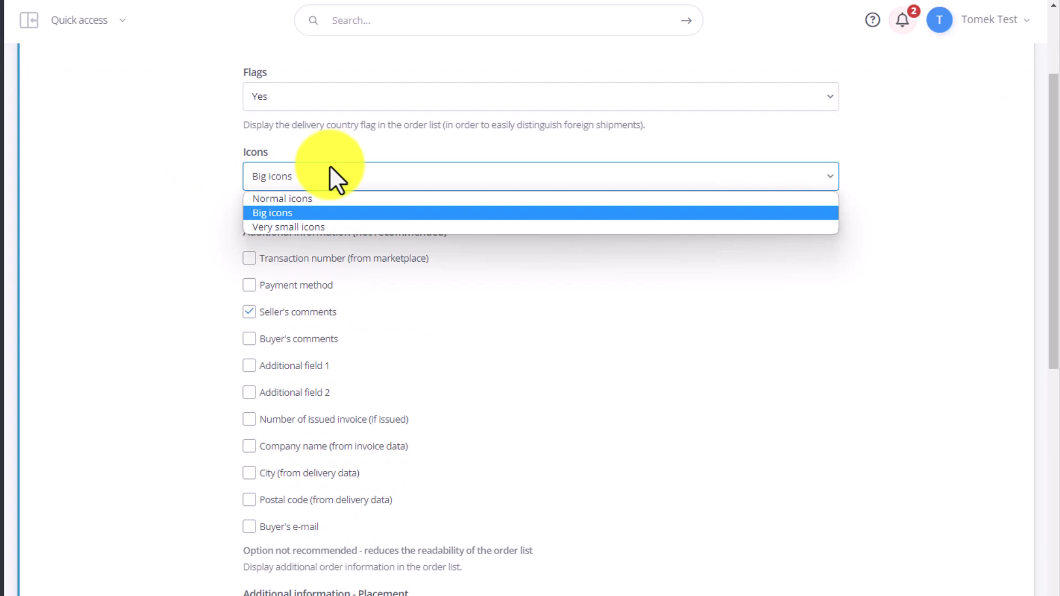
{"action": "left_click", "coordinate": [159, 184]}
{"action": "scroll", "coordinate": [188, 195], "scroll_direction": "down", "scroll_amount": 2}
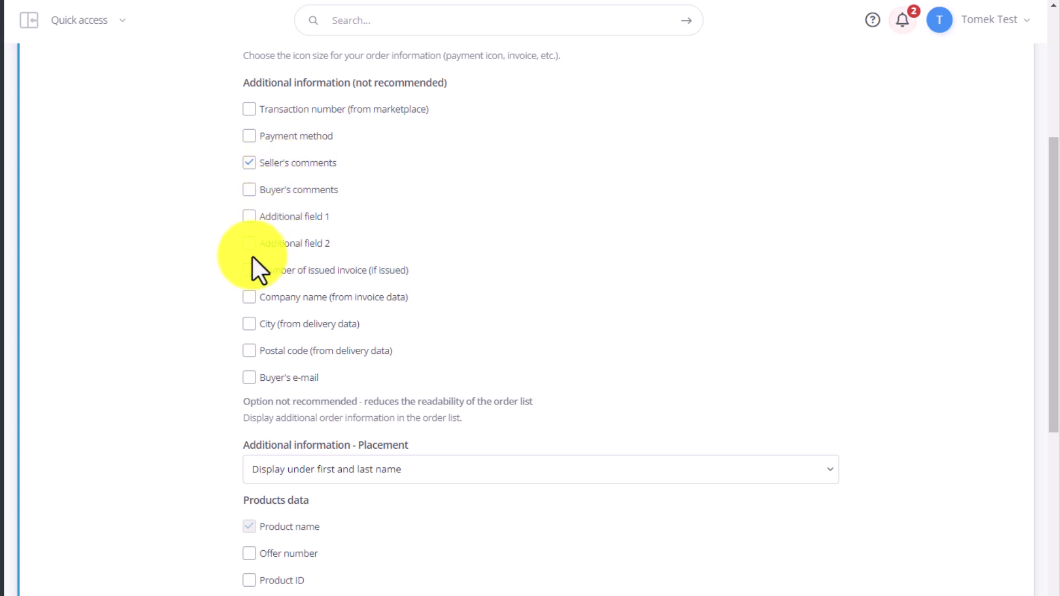
- Review the additional information placement options unchanged, then tick Location under Products data
{"action": "scroll", "coordinate": [143, 257], "scroll_direction": "down", "scroll_amount": 4}
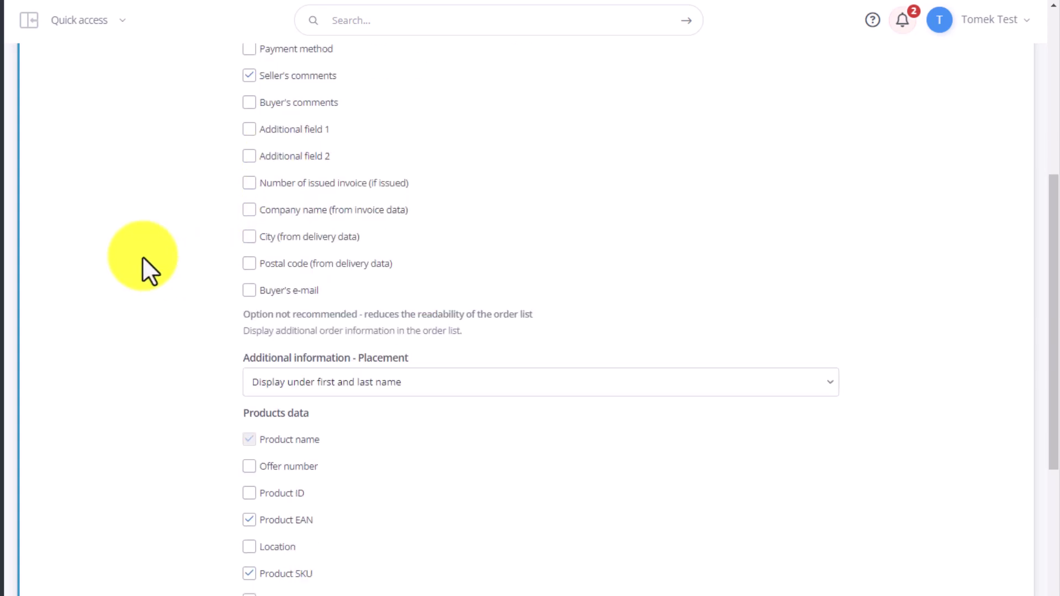
{"action": "scroll", "coordinate": [141, 257], "scroll_direction": "down", "scroll_amount": 1}
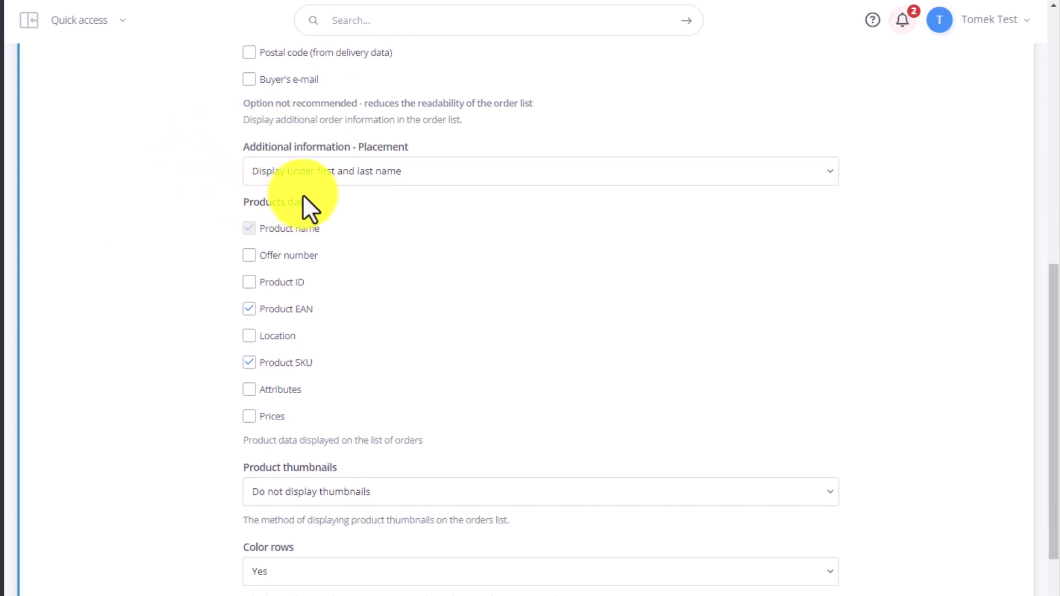
{"action": "left_click", "coordinate": [313, 172]}
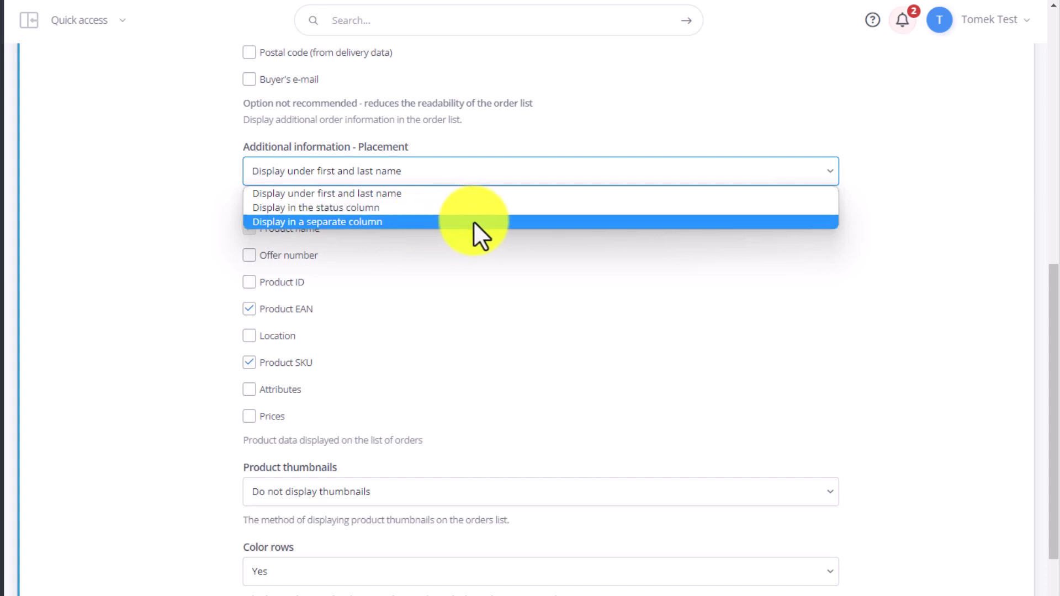
{"action": "left_click", "coordinate": [200, 183]}
{"action": "scroll", "coordinate": [163, 182], "scroll_direction": "down", "scroll_amount": 2}
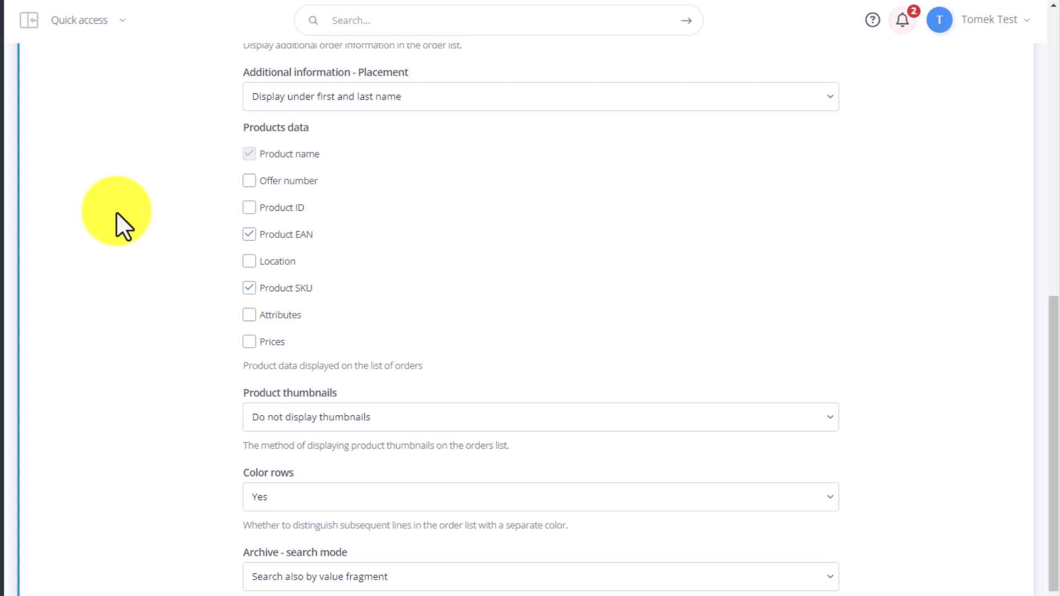
{"action": "left_click", "coordinate": [250, 262]}
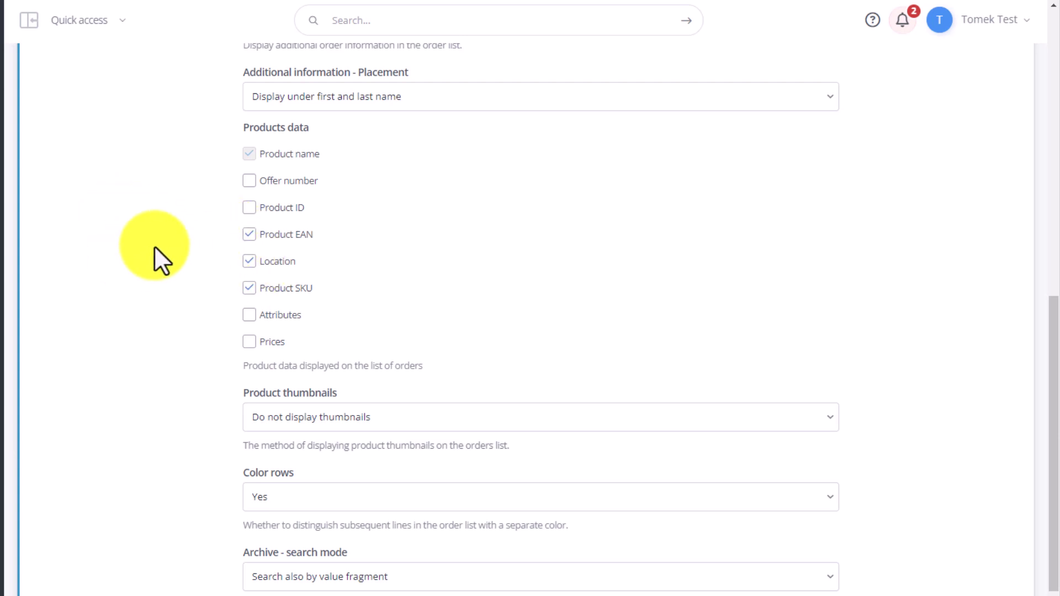
{"action": "scroll", "coordinate": [155, 244], "scroll_direction": "down", "scroll_amount": 3}
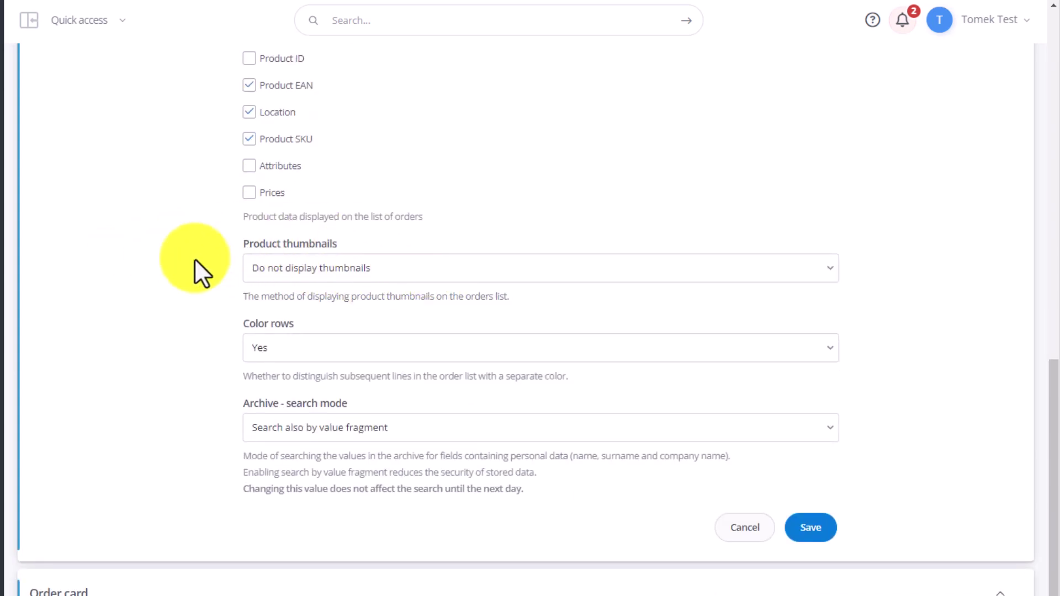
{"action": "left_click", "coordinate": [339, 271]}
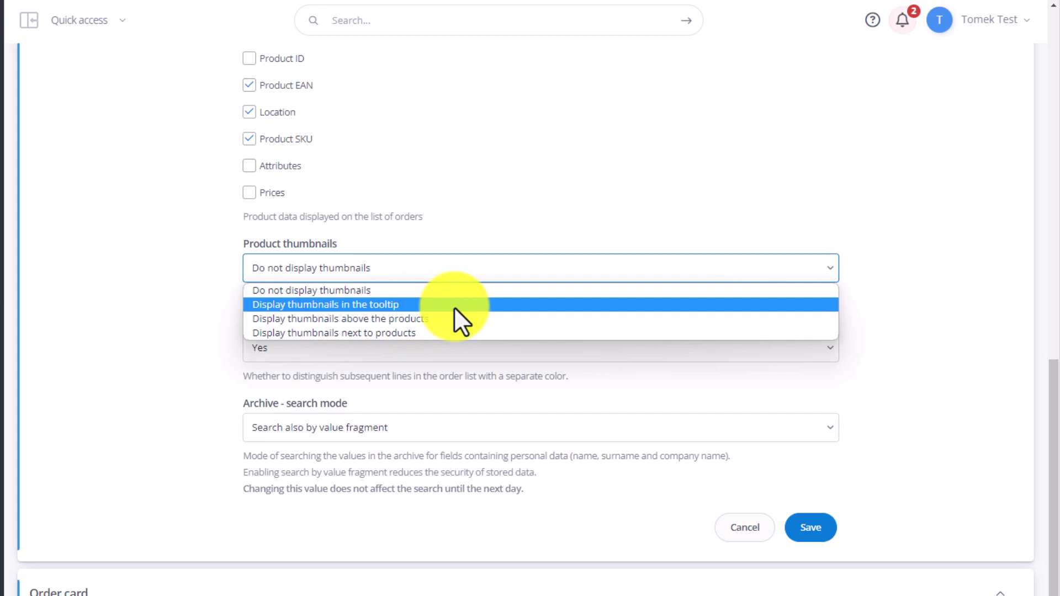
{"action": "left_click", "coordinate": [111, 306]}
{"action": "scroll", "coordinate": [117, 302], "scroll_direction": "down", "scroll_amount": 1}
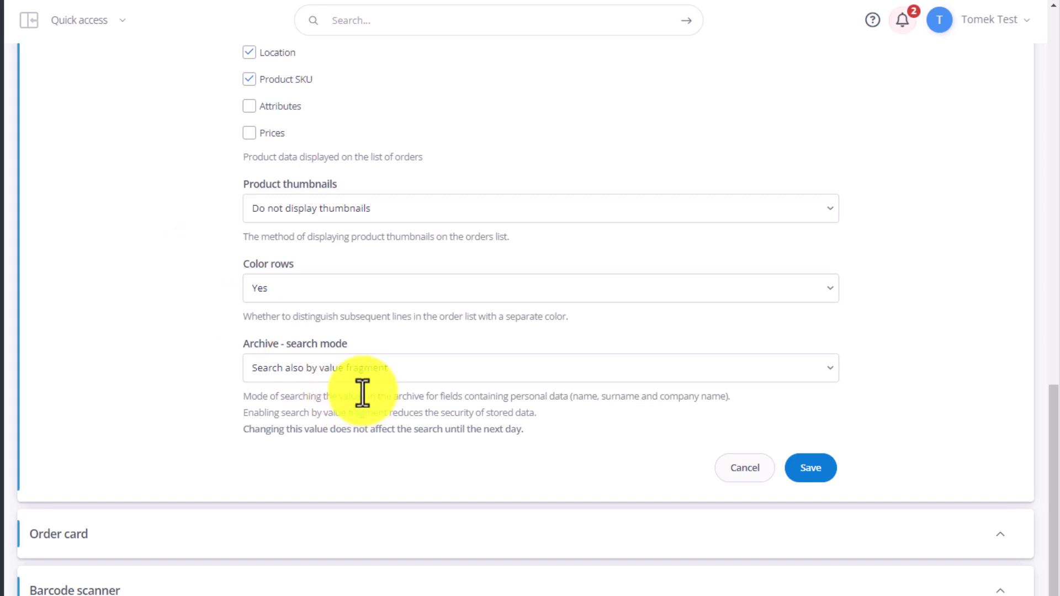
{"action": "left_click", "coordinate": [359, 375]}
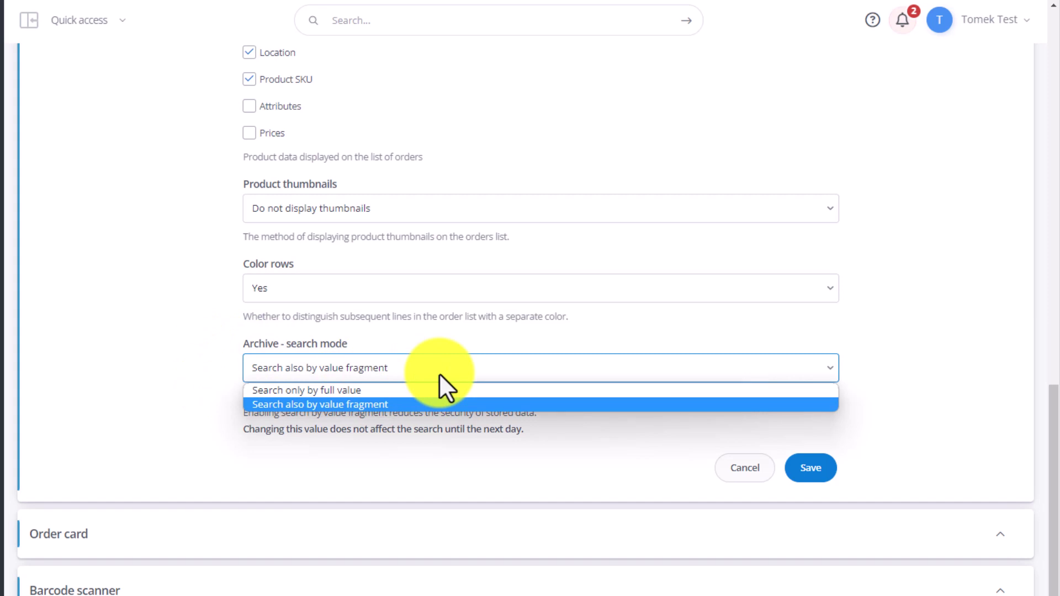
{"action": "left_click", "coordinate": [104, 315]}
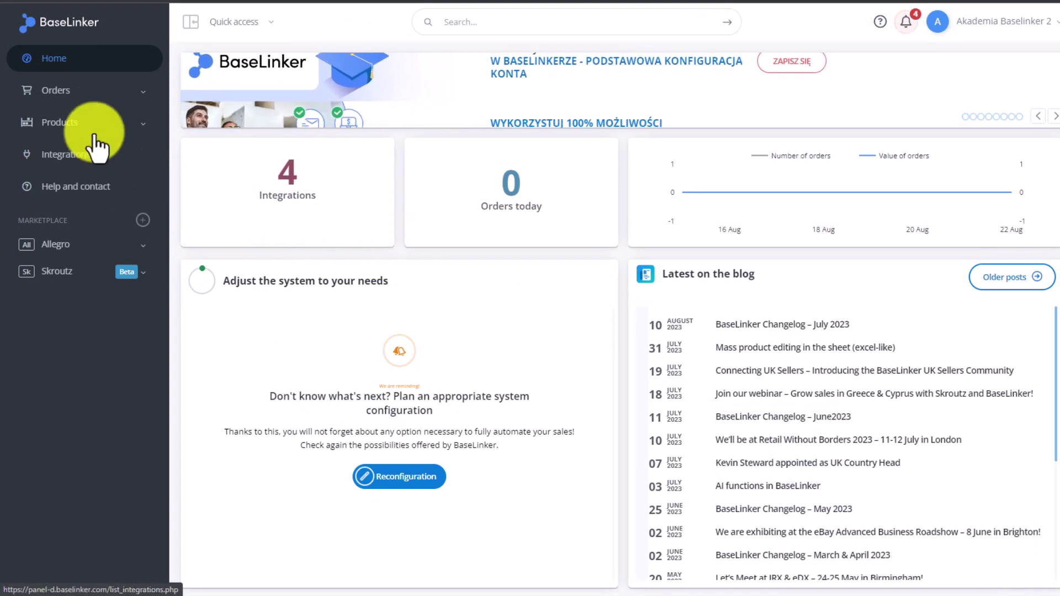
- View the All orders list with its two orders and their EAN, SKU and comments
{"action": "left_click", "coordinate": [72, 94]}
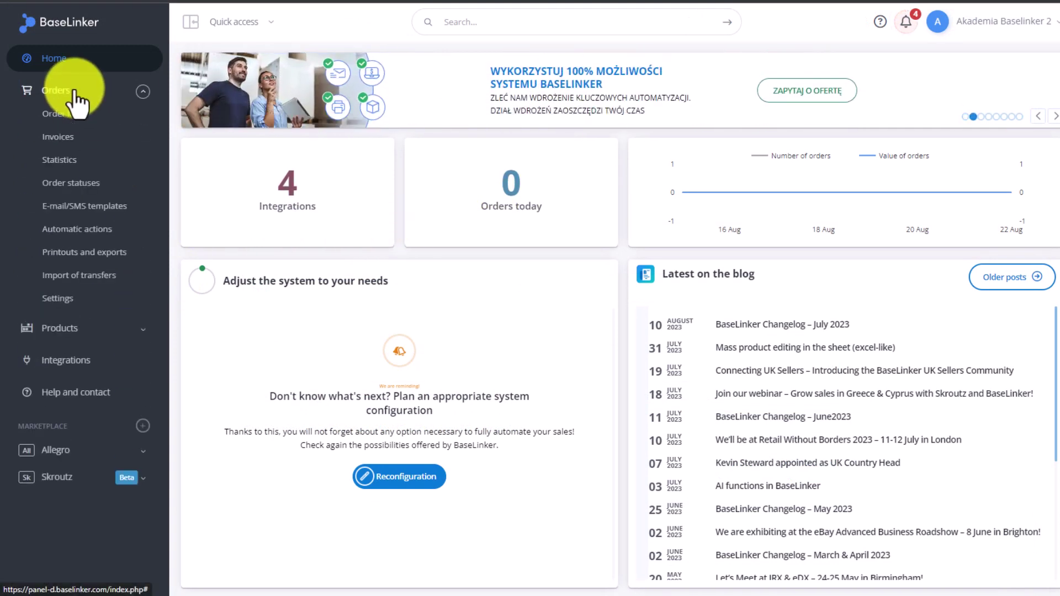
{"action": "left_click", "coordinate": [71, 119]}
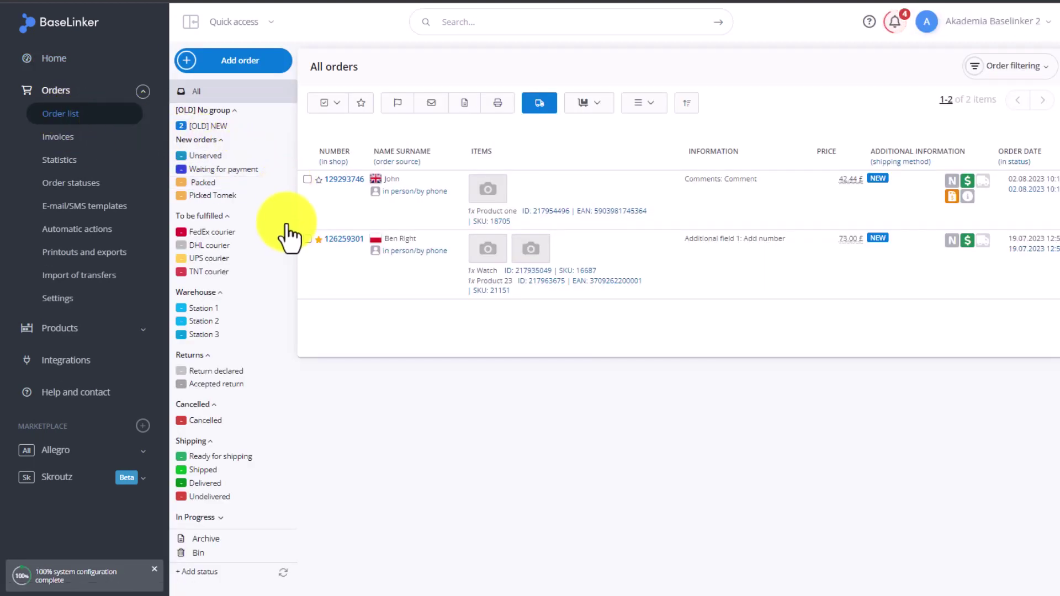
{"action": "left_click", "coordinate": [320, 239]}
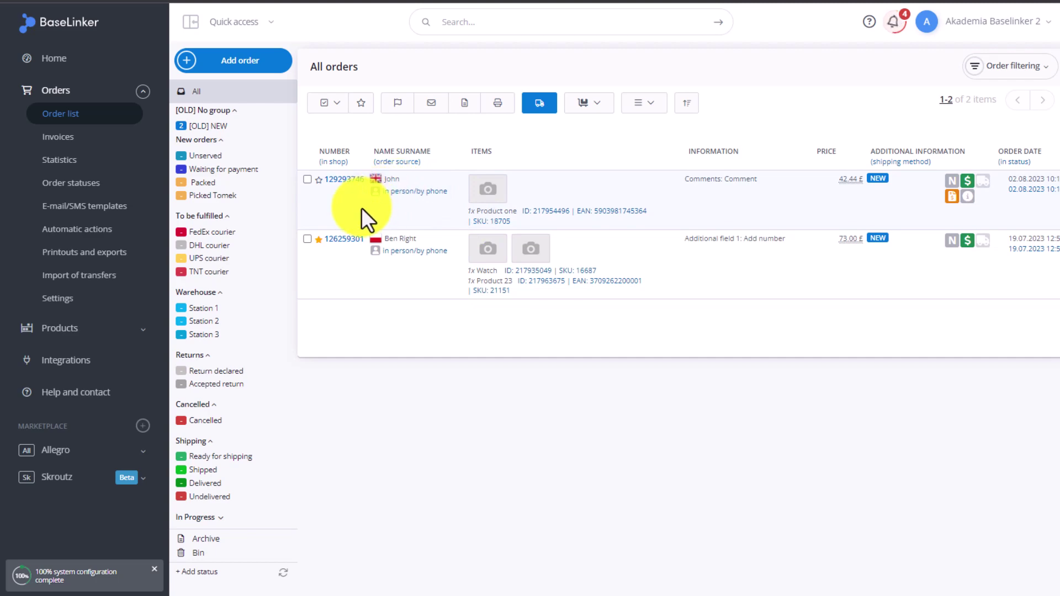
{"action": "mouse_move", "coordinate": [480, 195]}
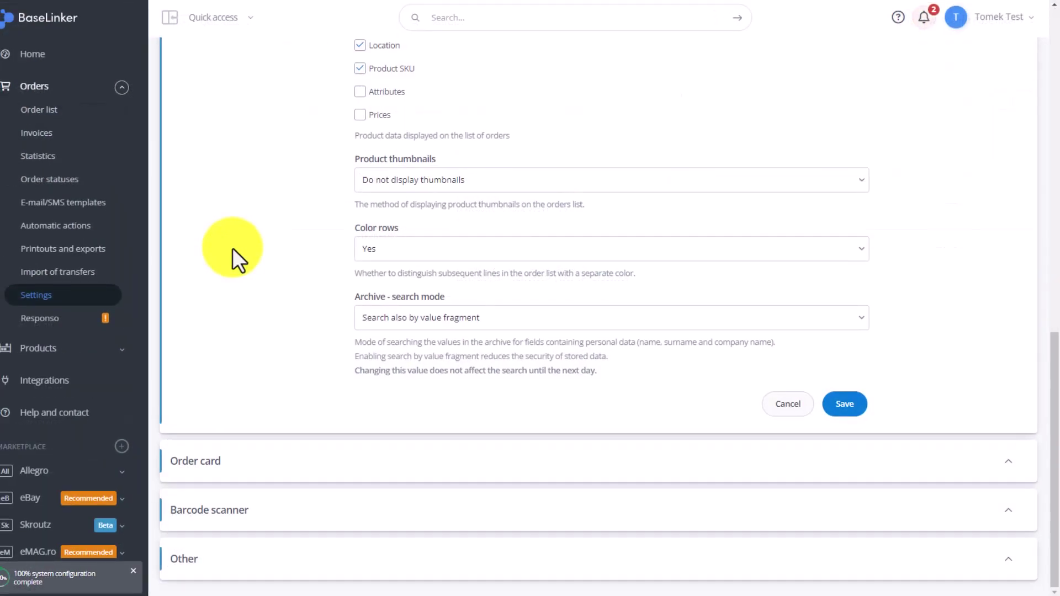
- Expand the Order card settings and review the Yes/No options for merging personal event buttons
{"action": "left_click", "coordinate": [212, 470]}
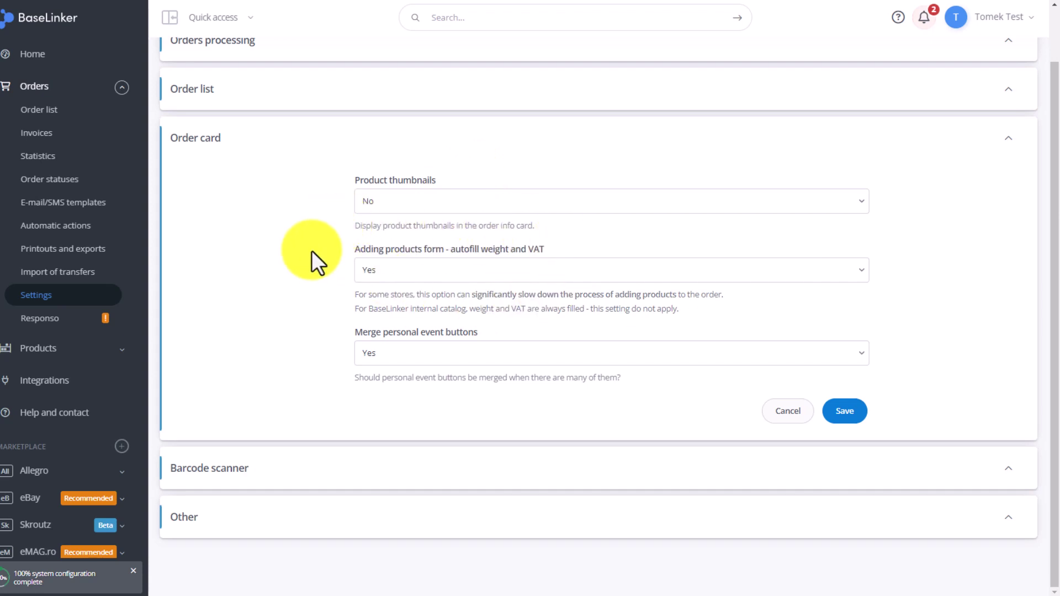
{"action": "left_click", "coordinate": [453, 354]}
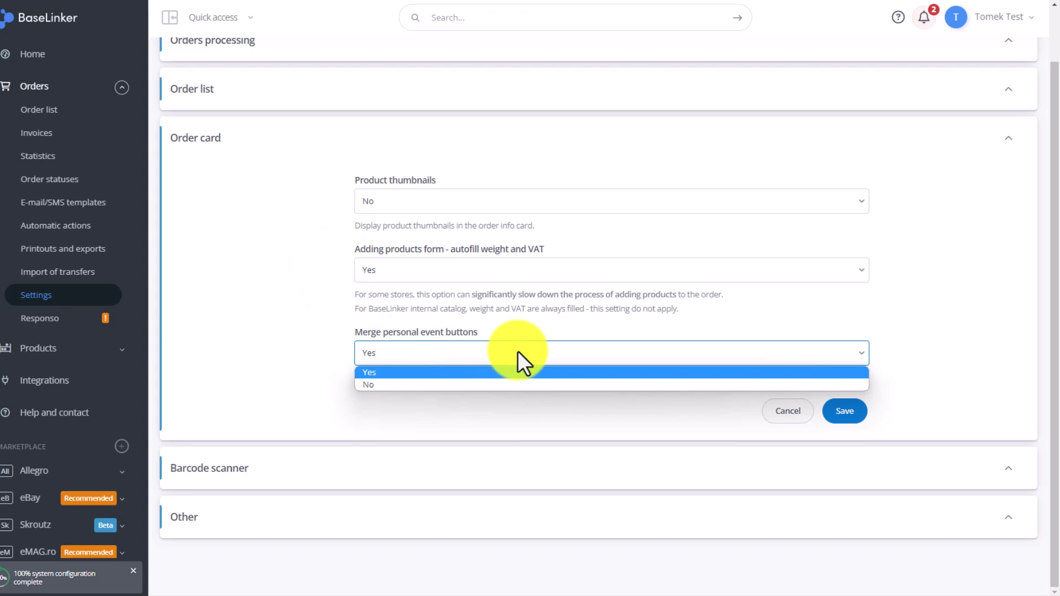